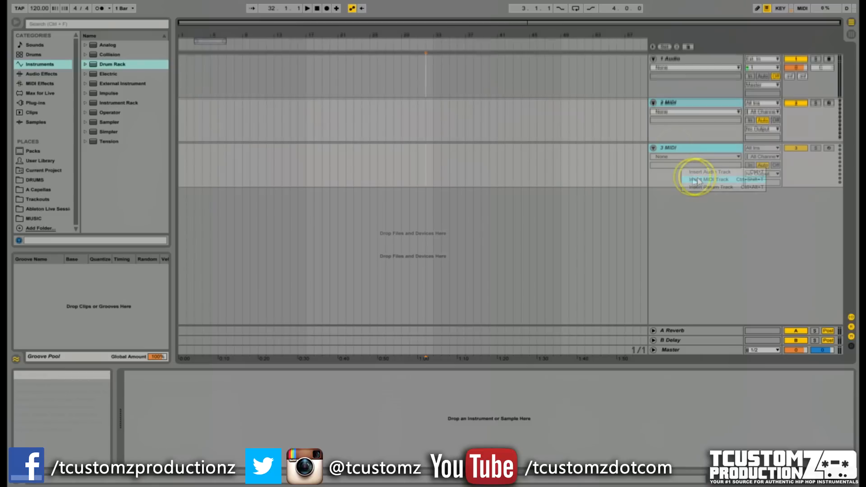
Insert a new MIDI track below the existing tracks.
left_click(691, 185)
left_click(687, 149)
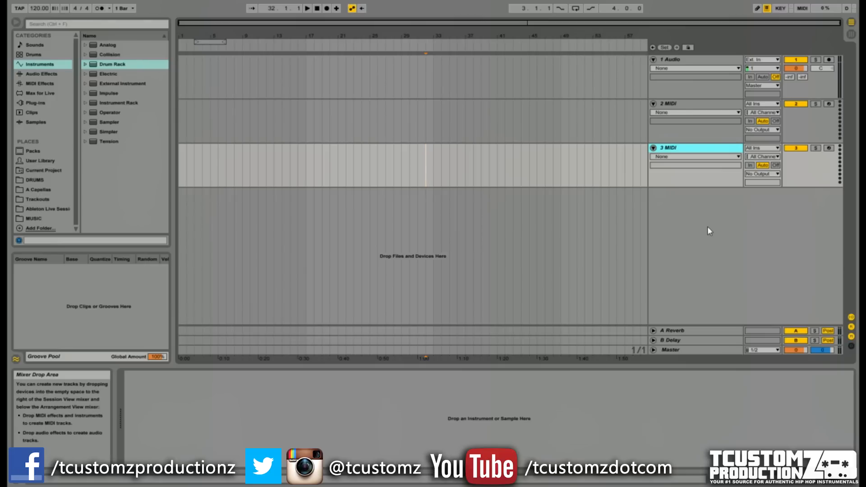
mouse_move(708, 226)
left_mouse_down()
mouse_move(692, 223)
mouse_move(744, 227)
left_mouse_up()
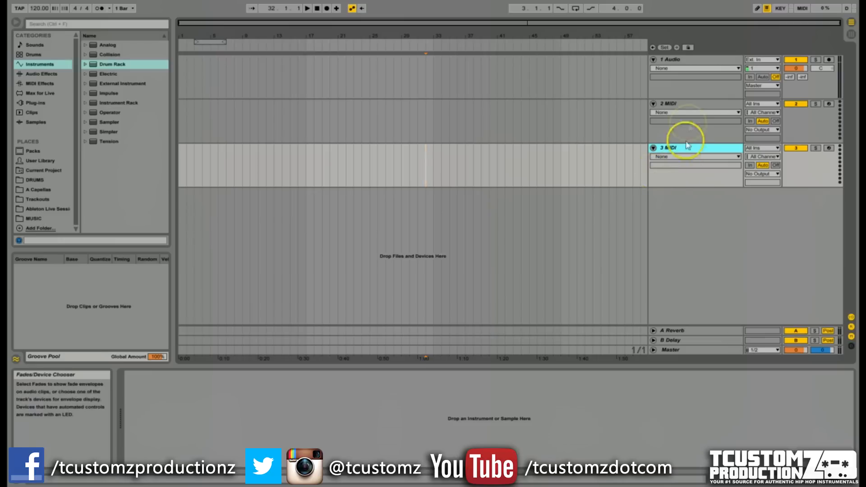
Delete the audio track and the extra MIDI track so only one MIDI track is left.
left_click(684, 88)
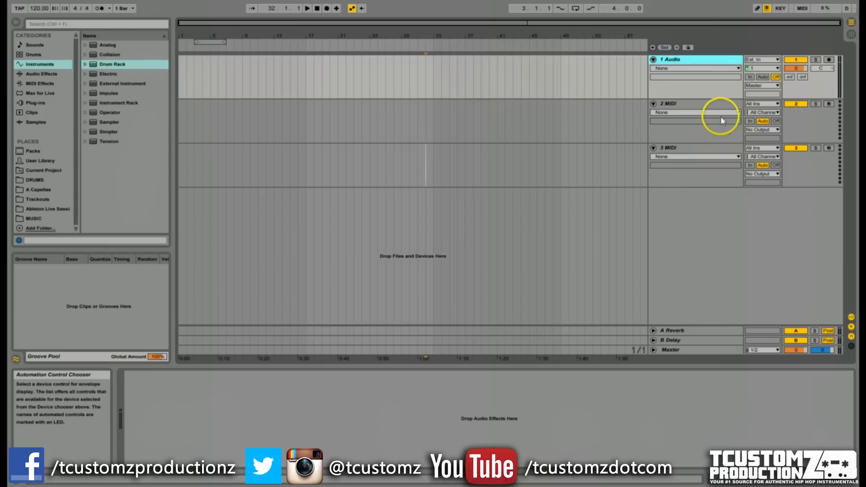
key("Delete")
key("Delete")
Rename the remaining MIDI track as DRUMS.
key("ctrl+r")
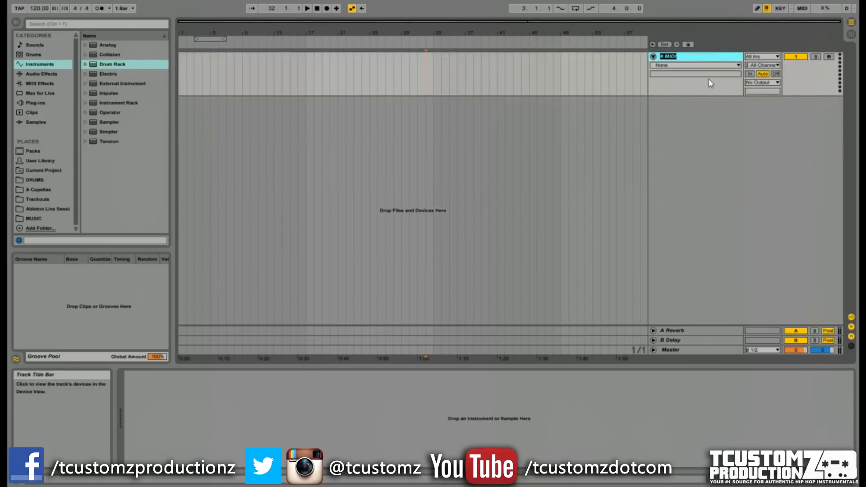
key("Return")
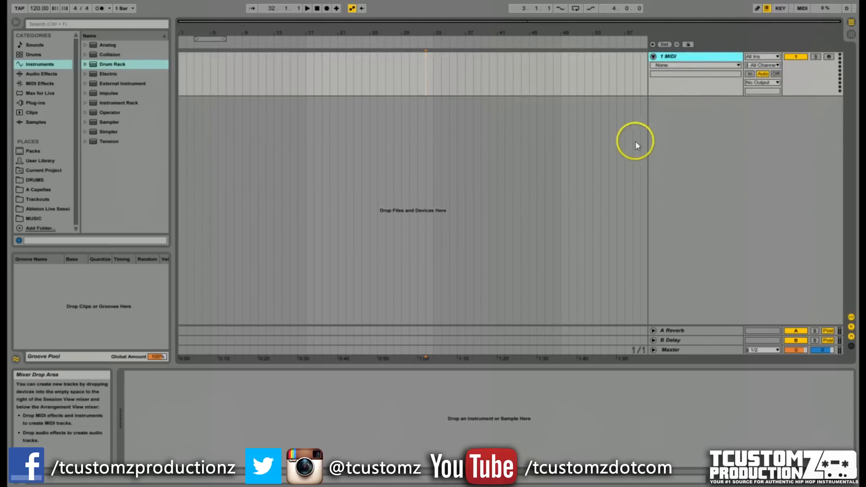
right_click(667, 57)
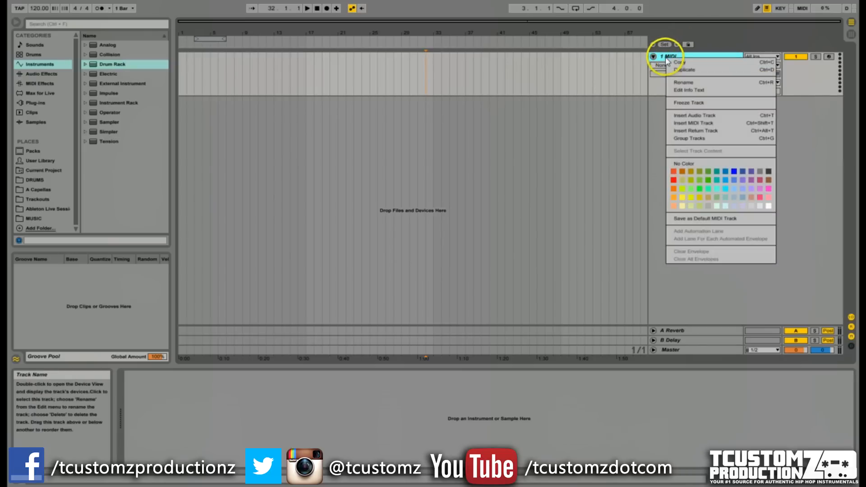
left_click(695, 83)
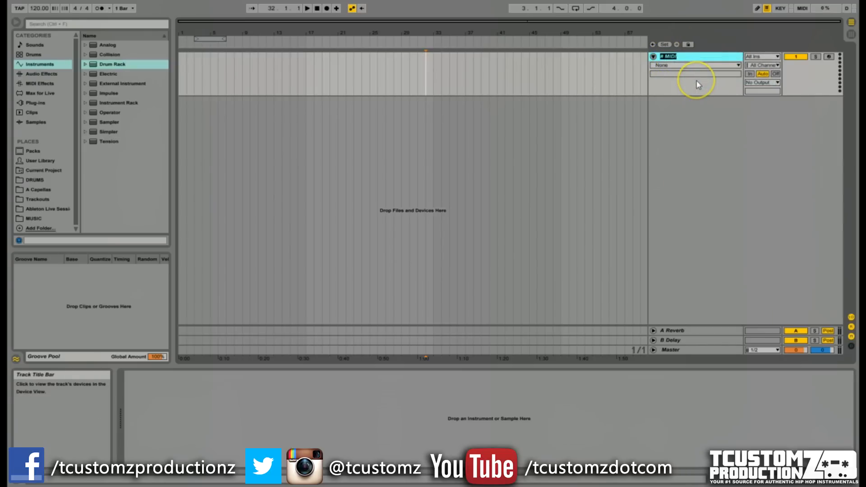
type("DRUMS")
Load a Drum Rack from the instruments browser onto the DRUMS track.
left_click_drag(123, 65, 682, 61)
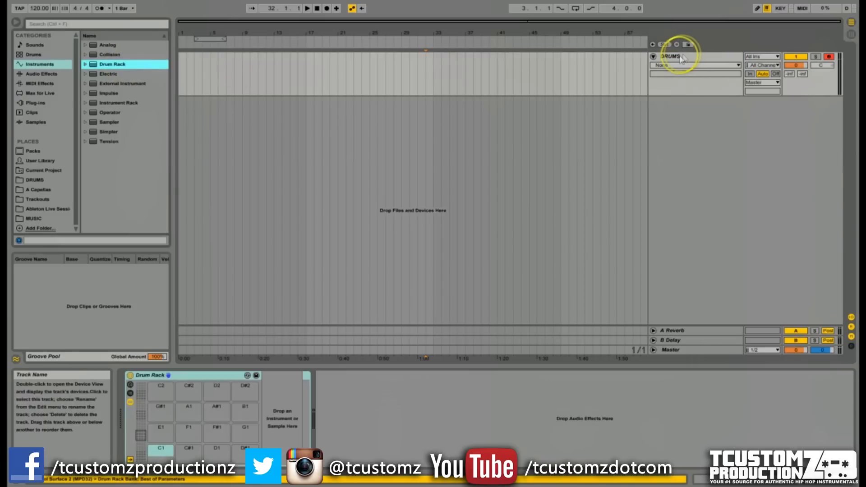
left_click(673, 56)
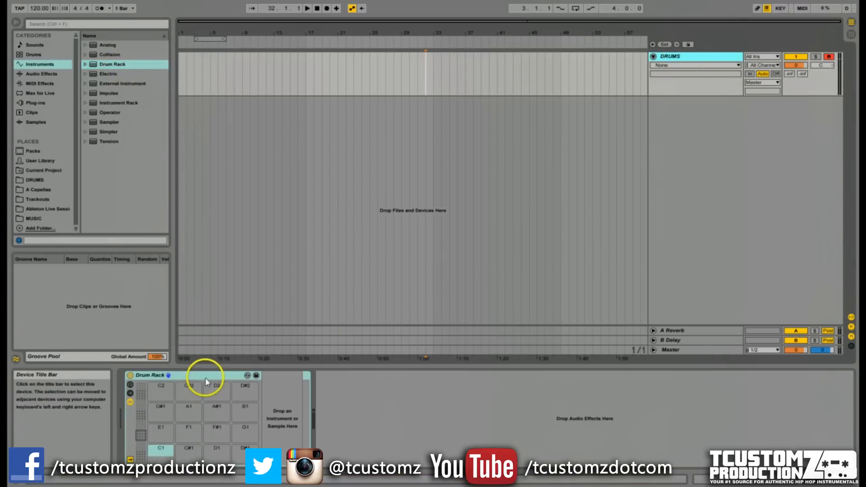
Color the DRUMS track orange.
right_click(674, 57)
right_click(697, 57)
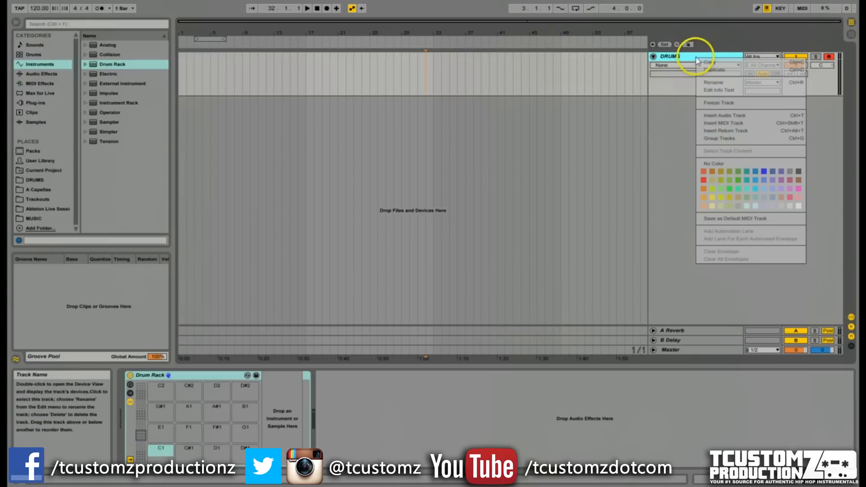
left_click(704, 171)
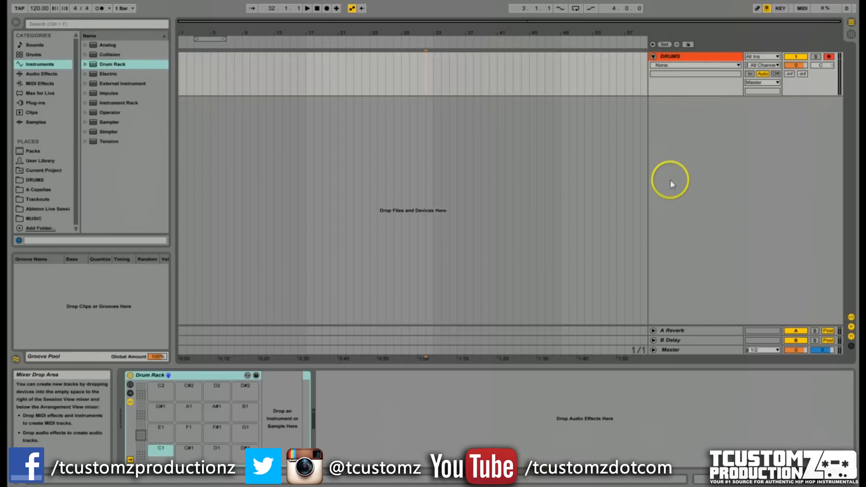
Insert a new MIDI track and rename it HI HATS.
right_click(672, 109)
left_click(695, 123)
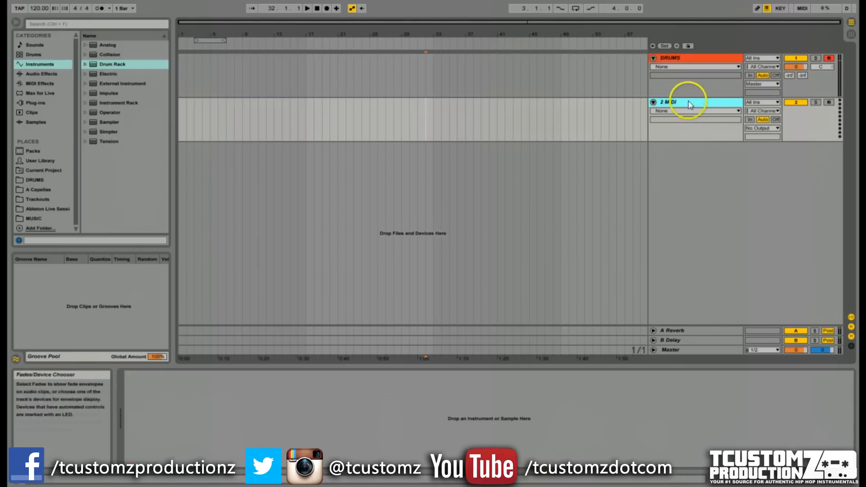
right_click(690, 104)
left_click(716, 137)
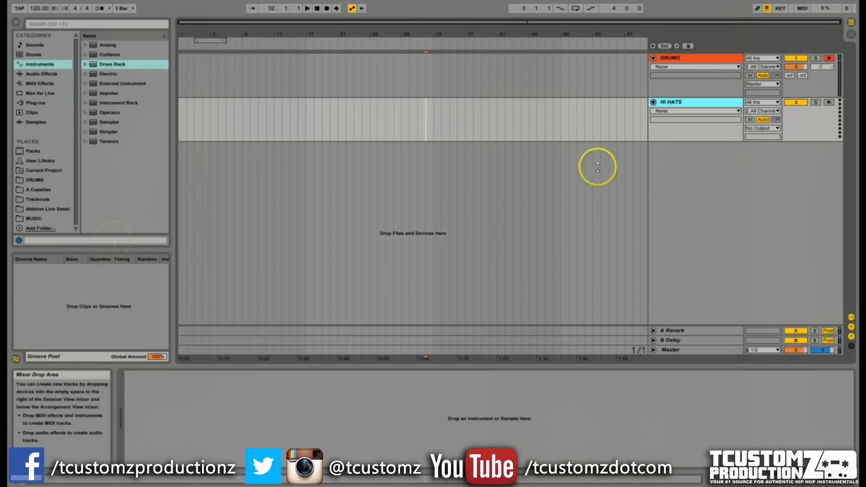
Load a Drum Rack onto the HI HATS track and color the track green.
left_click_drag(108, 69, 673, 102)
right_click(677, 105)
left_click(718, 231)
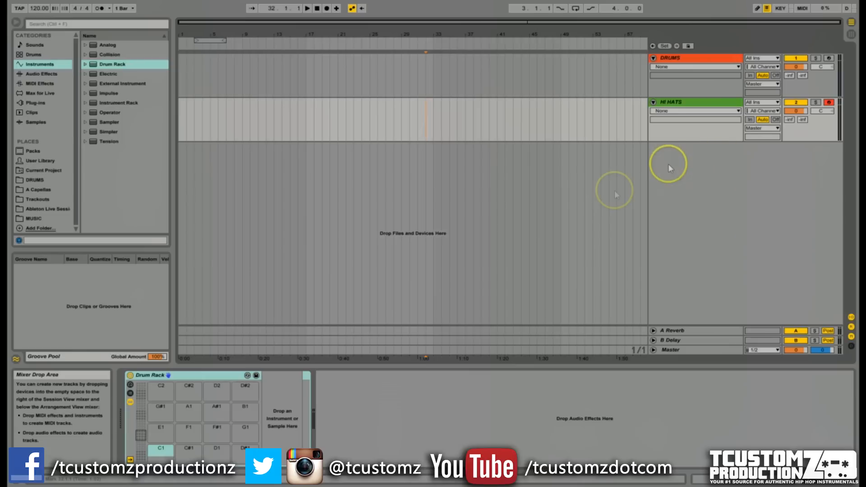
Insert an audio track below HI HATS and enlarge its track height.
right_click(681, 165)
left_click(697, 168)
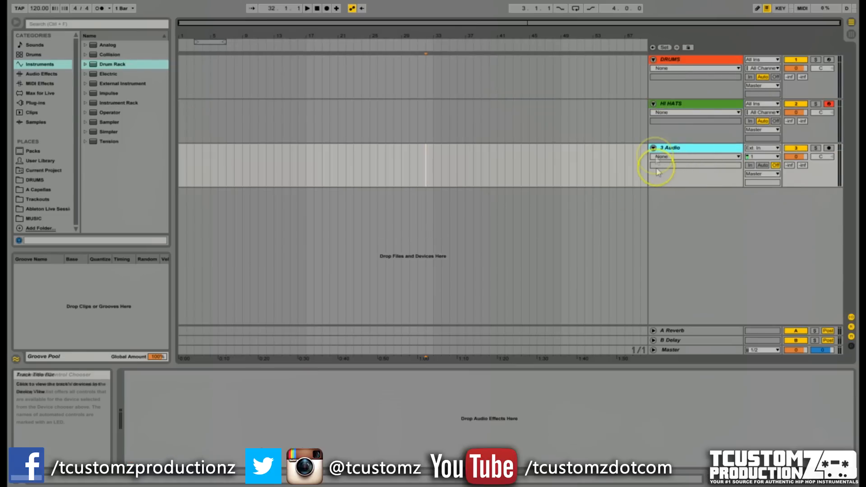
left_click_drag(681, 185, 684, 221)
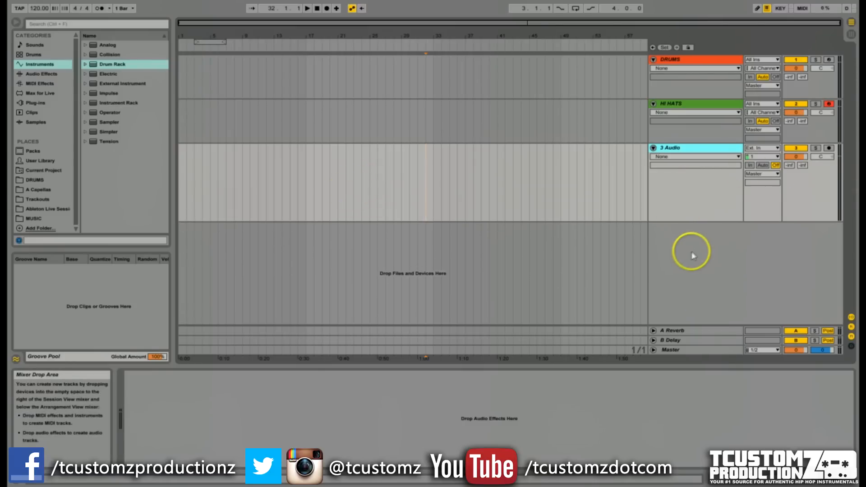
Select the DRUMS and HI HATS tracks together and group them.
left_click(698, 128)
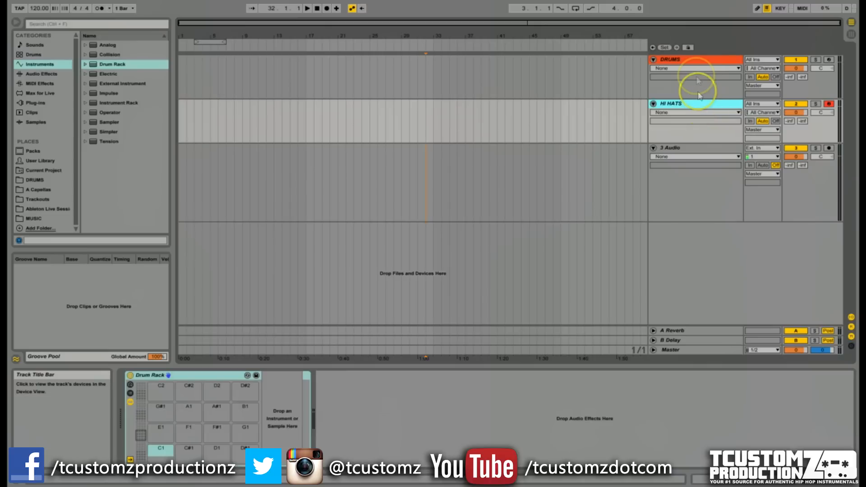
left_click(695, 64)
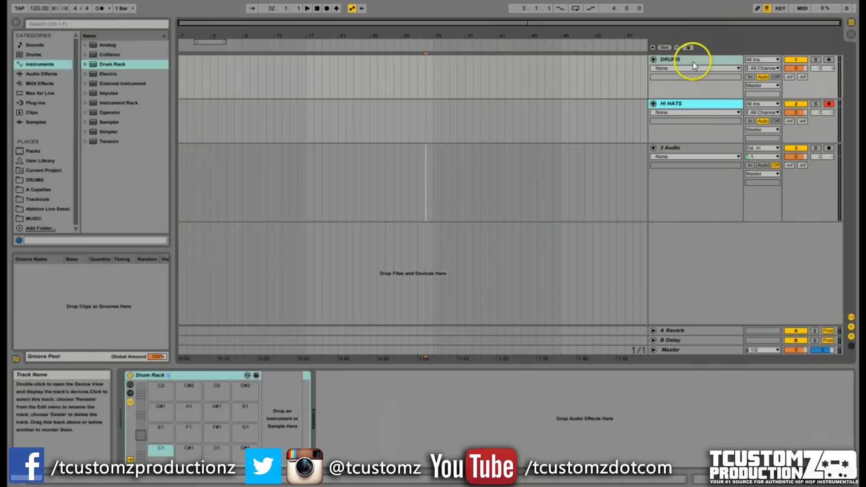
right_click(698, 65)
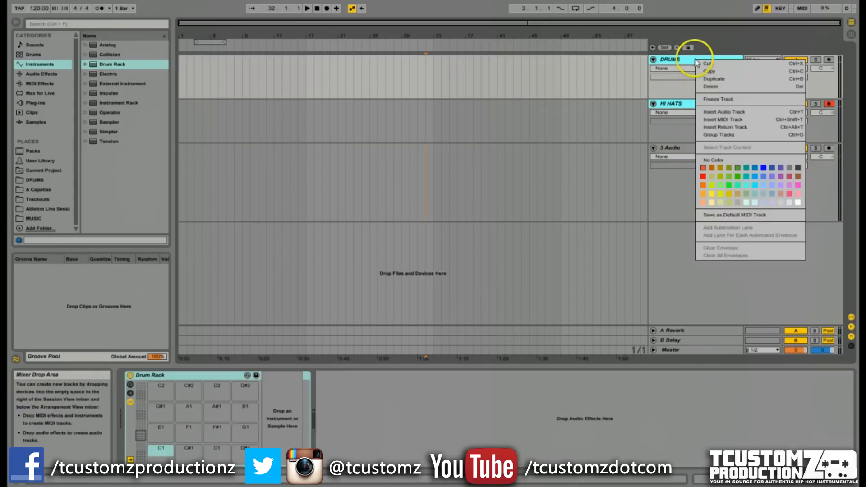
left_click(728, 135)
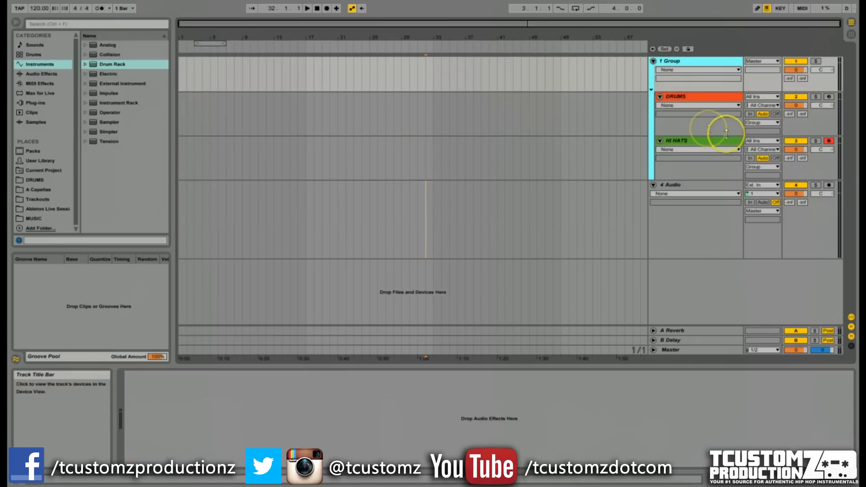
Rename the new group track as DRUMS.
right_click(679, 64)
left_click(703, 106)
type("DRUMS")
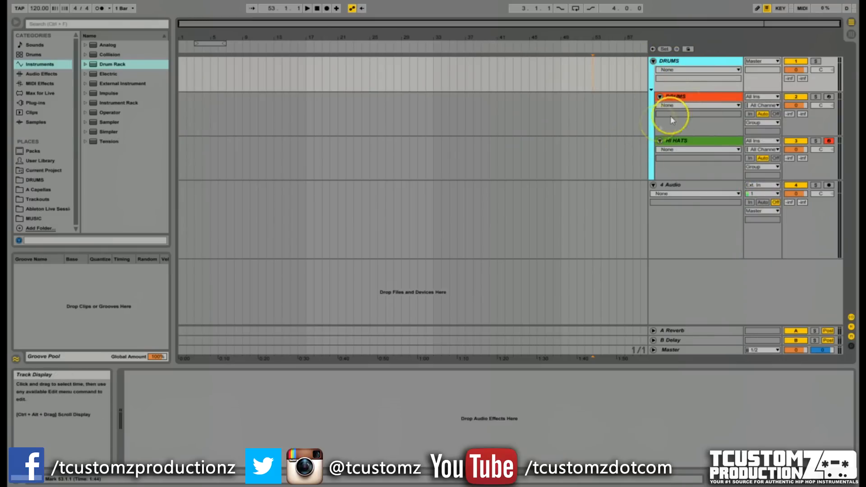
Rename the DRUMS track inside the group as KICK & SNARE.
right_click(687, 97)
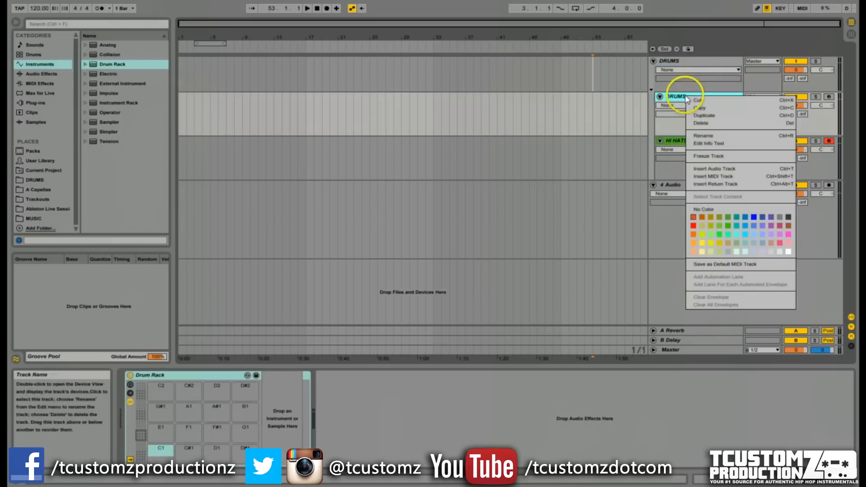
left_click(713, 135)
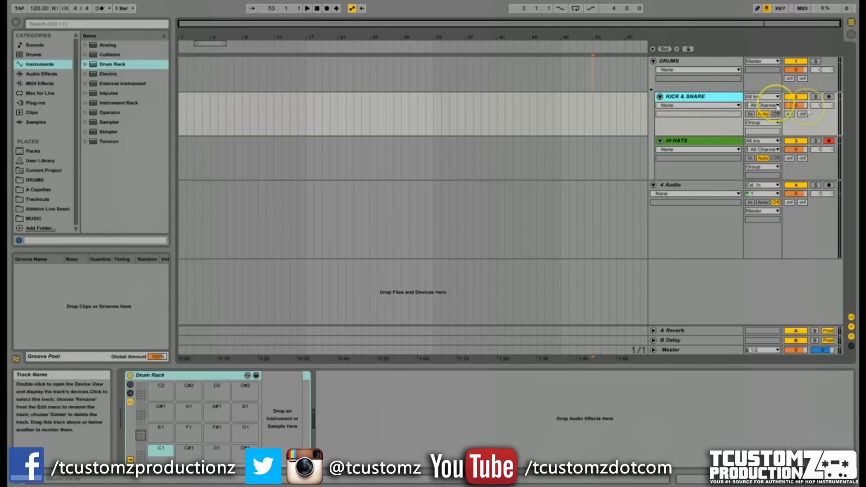
Lower the 4 Audio track's volume to -4.5 dB in Session View and return to Arrangement View.
left_click(852, 34)
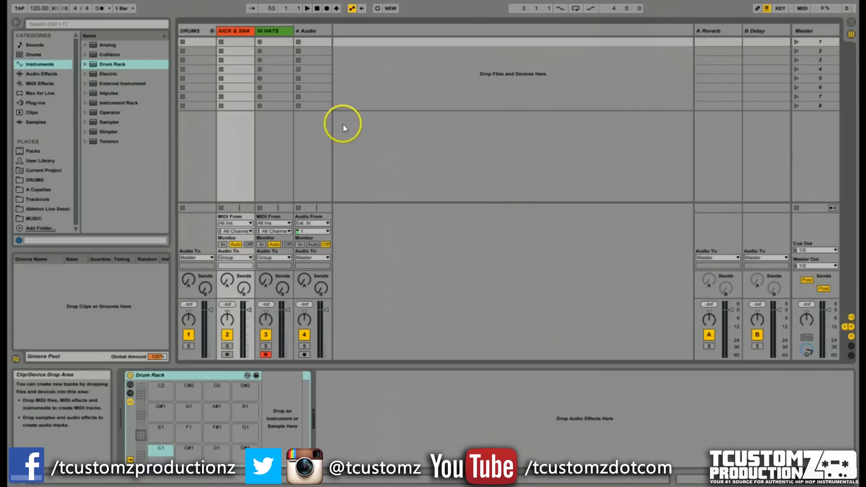
left_click_drag(325, 310, 325, 316)
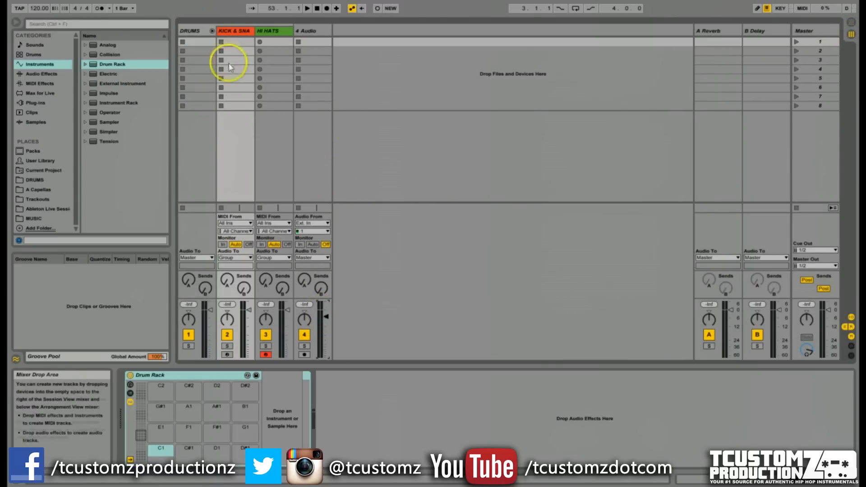
left_click(189, 30)
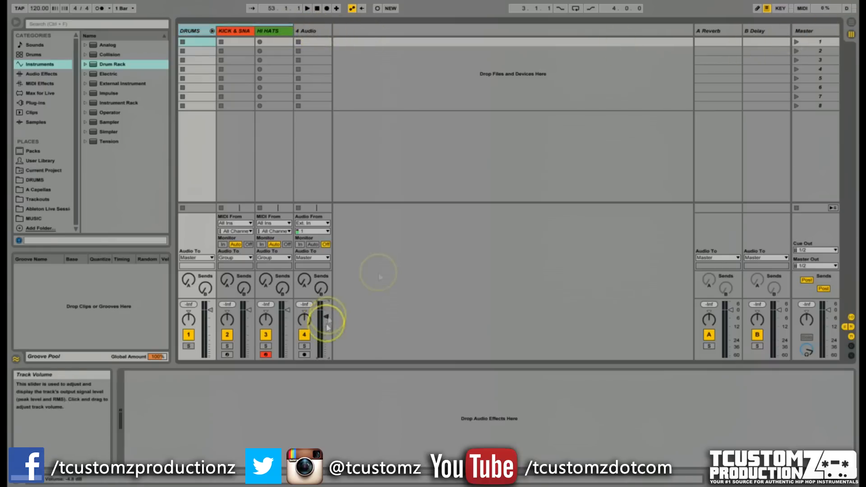
left_click(851, 23)
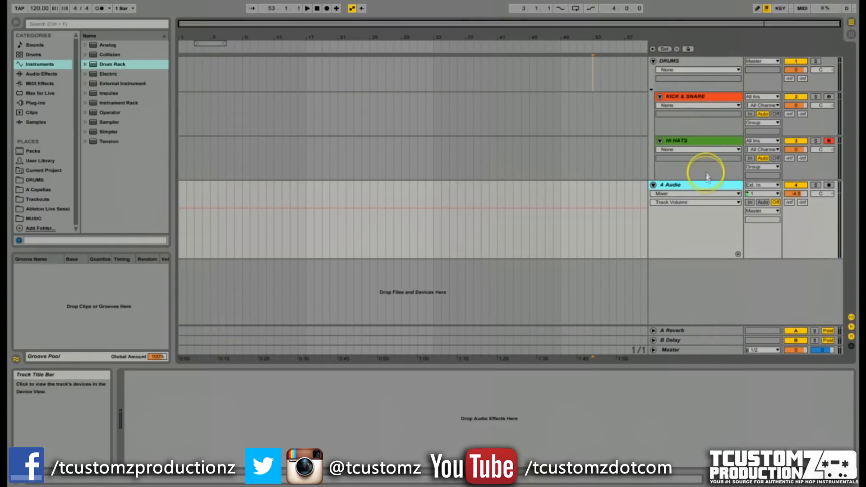
Open the Preferences dialog to examine the File Folder settings, then close it.
left_click(99, 0)
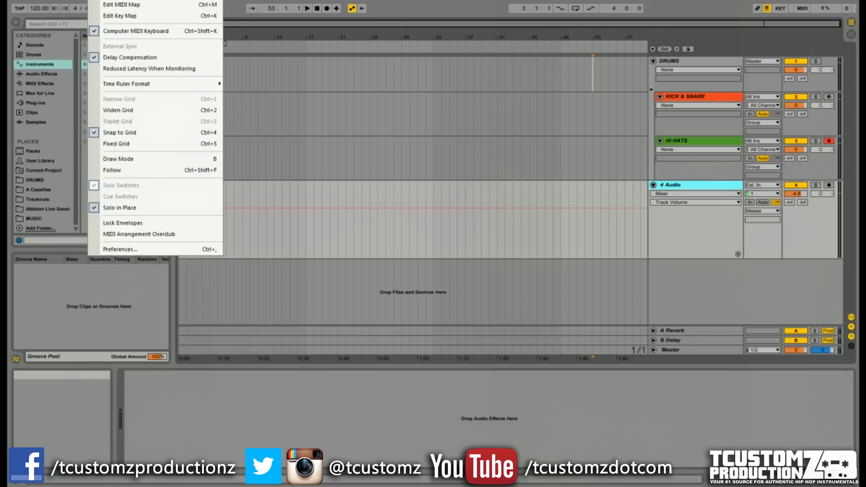
left_click(125, 249)
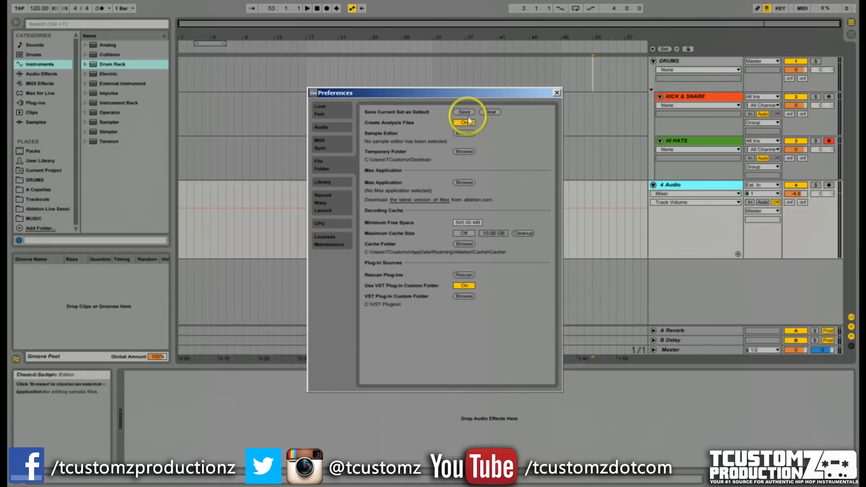
left_click(557, 93)
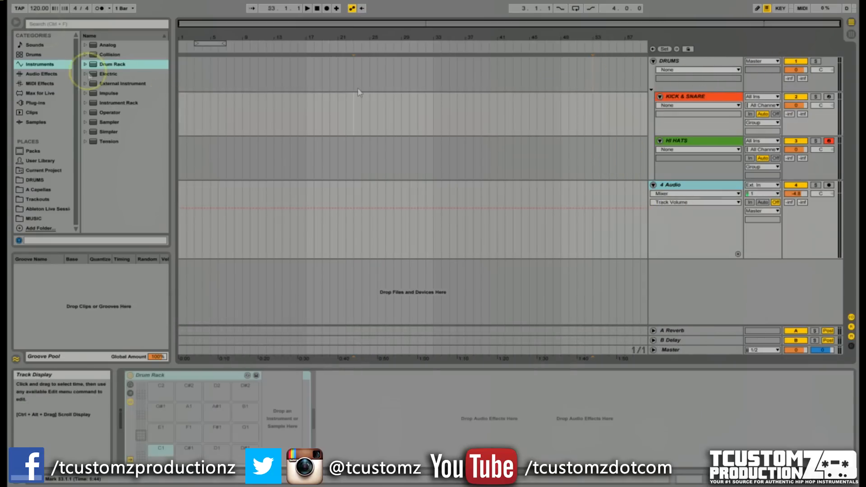
left_click(359, 93)
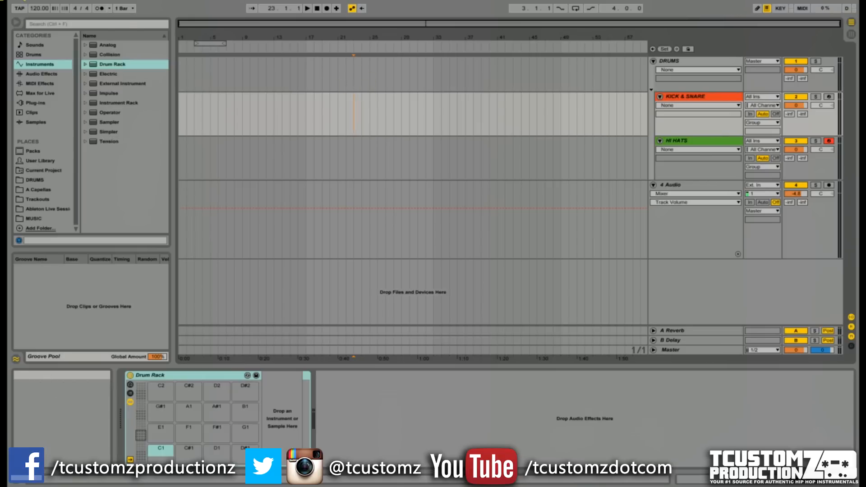
Create a new Live Set without saving changes to the current one and scroll through its tracks.
left_click(14, 1)
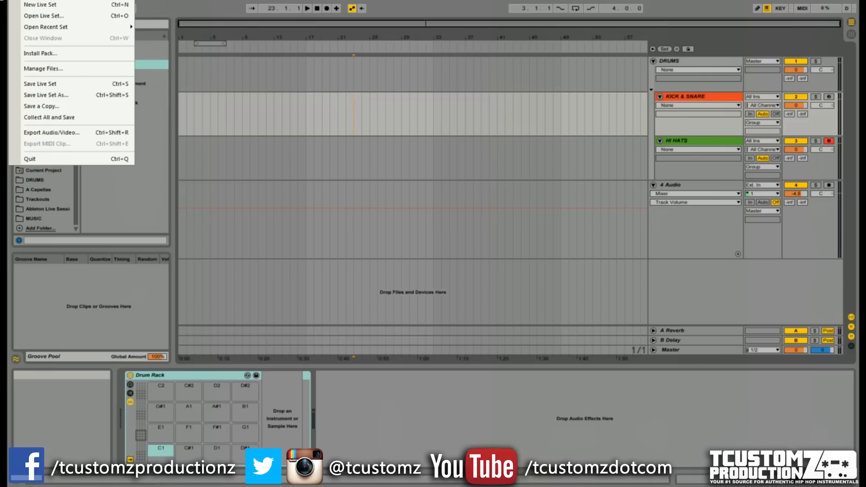
left_click(40, 6)
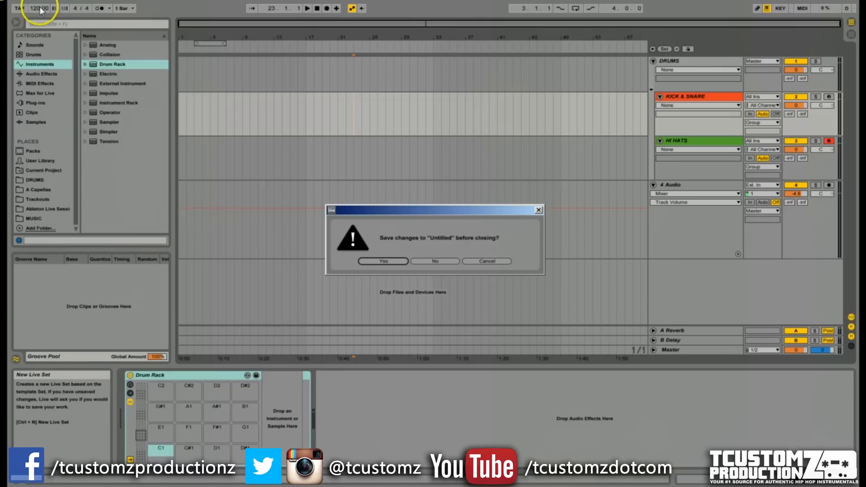
left_click(445, 261)
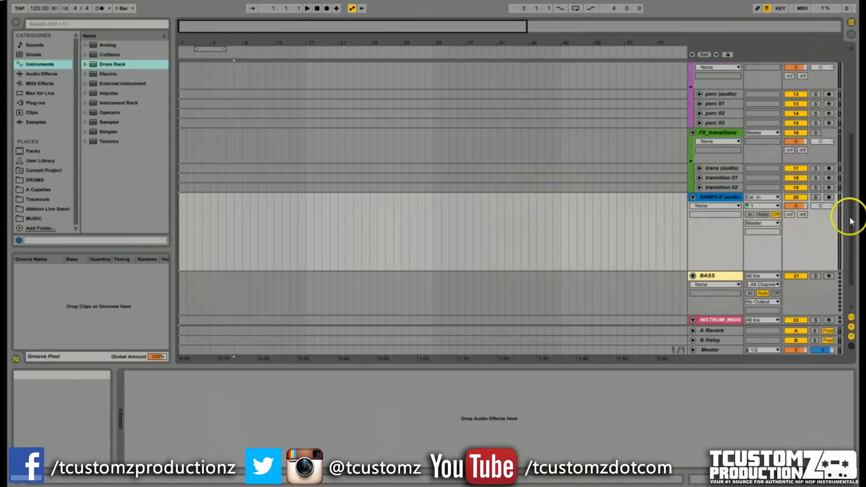
left_click_drag(850, 221, 850, 120)
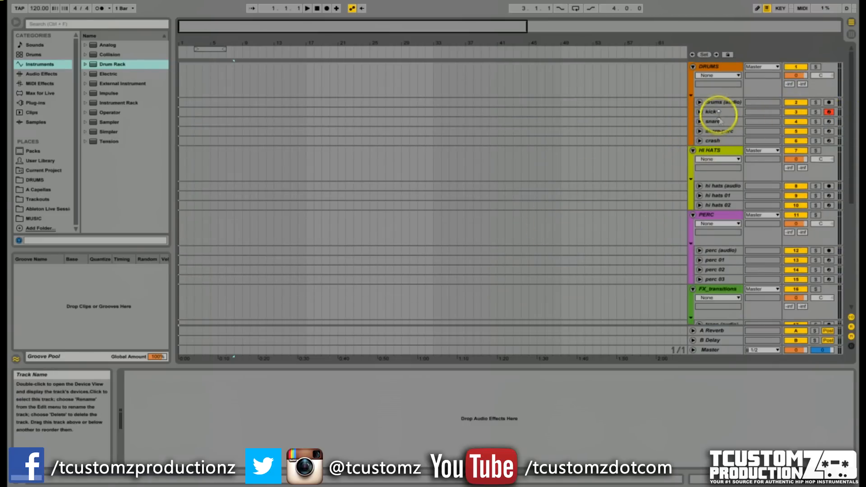
Select each track in the DRUMS and HI HATS groups in turn to inspect their devices.
left_click(720, 102)
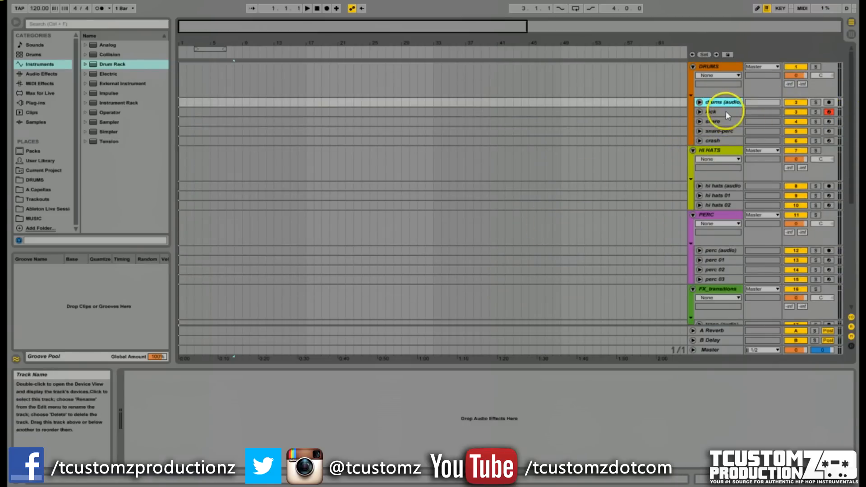
left_click(725, 112)
left_click(723, 121)
left_click(723, 131)
left_click(723, 140)
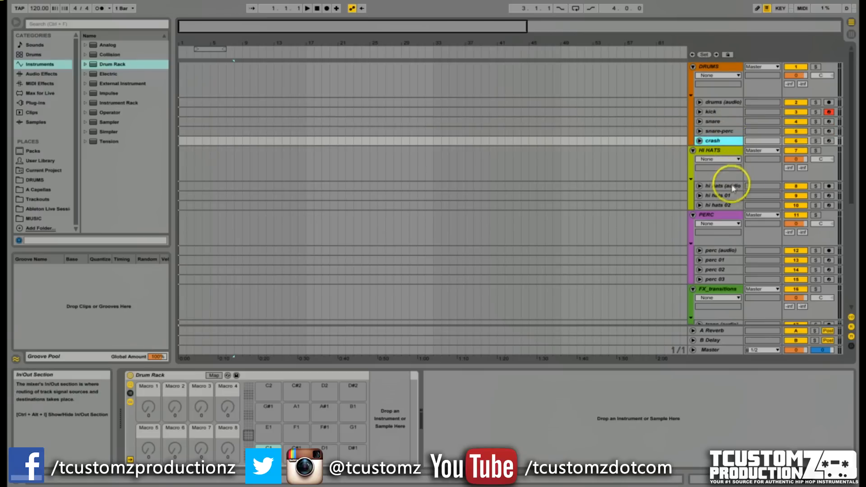
left_click(727, 186)
left_click(731, 196)
left_click(731, 206)
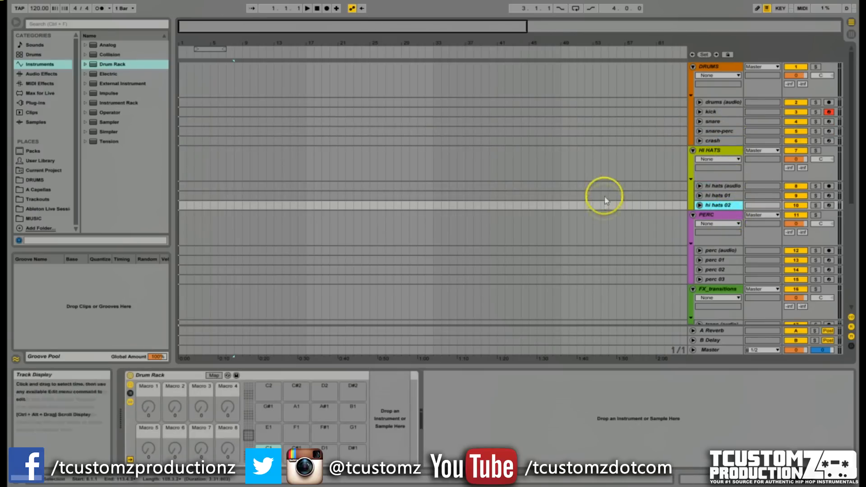
left_click(722, 195)
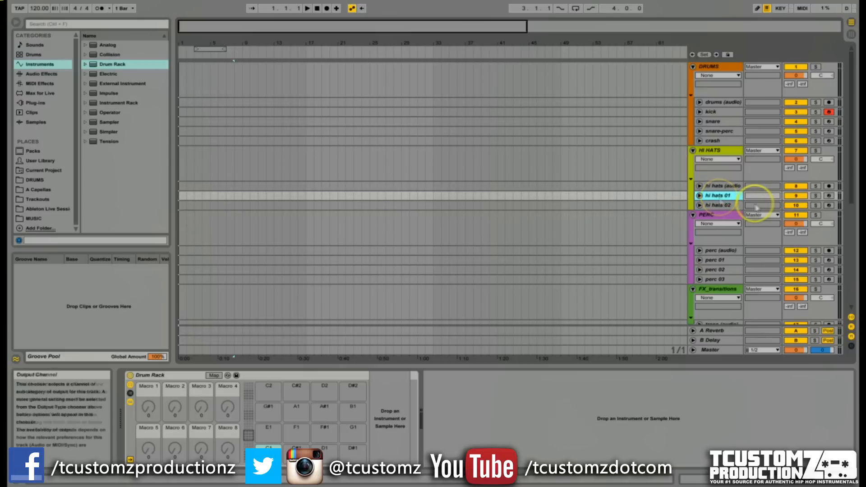
left_click(731, 186)
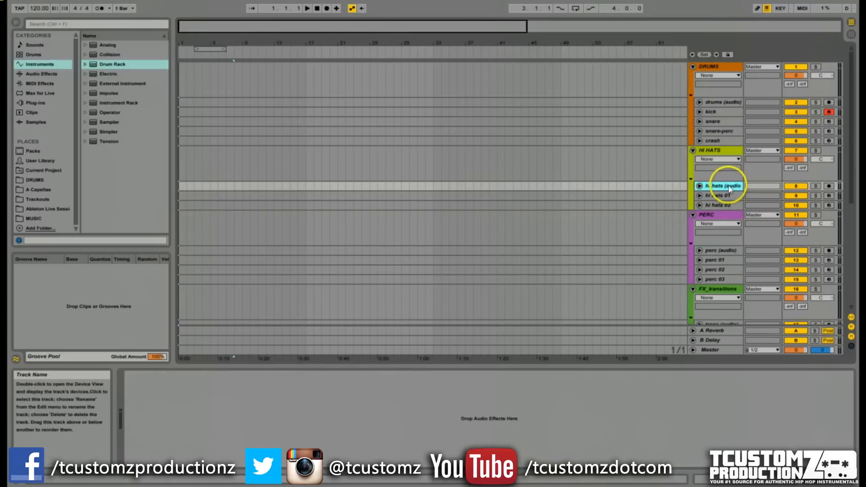
Select the DRUMS, HI HATS, PERC and FX_transitions group tracks and the SAMPLE audio track to review the template's layout.
left_click(717, 67)
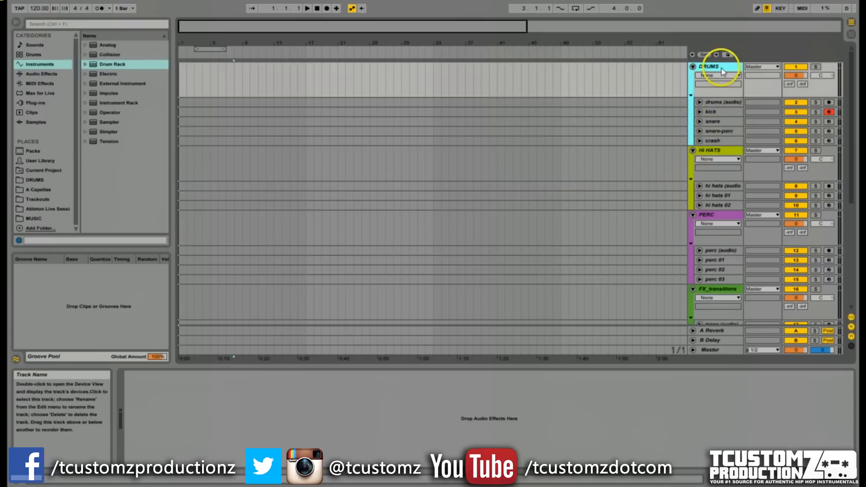
left_click(715, 152)
left_click(715, 215)
left_click(716, 292)
scroll(705, 220, "down", 5)
scroll(808, 146, "up", 5)
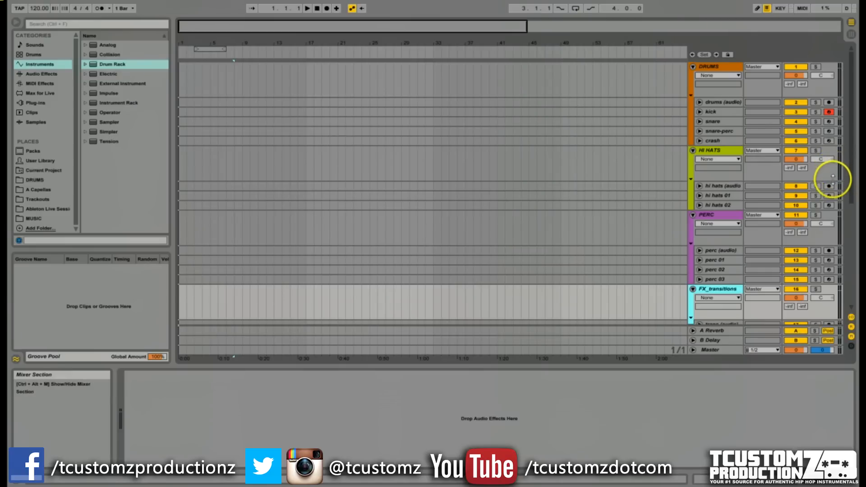
scroll(857, 187, "down", 3)
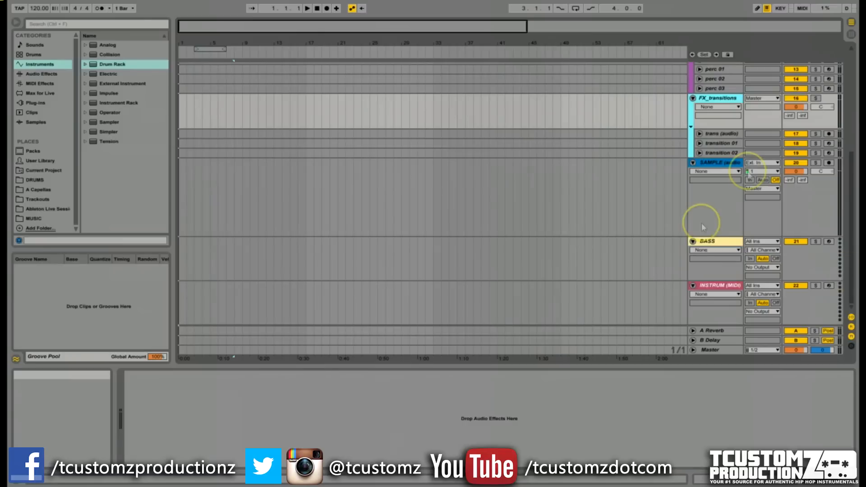
left_click(717, 163)
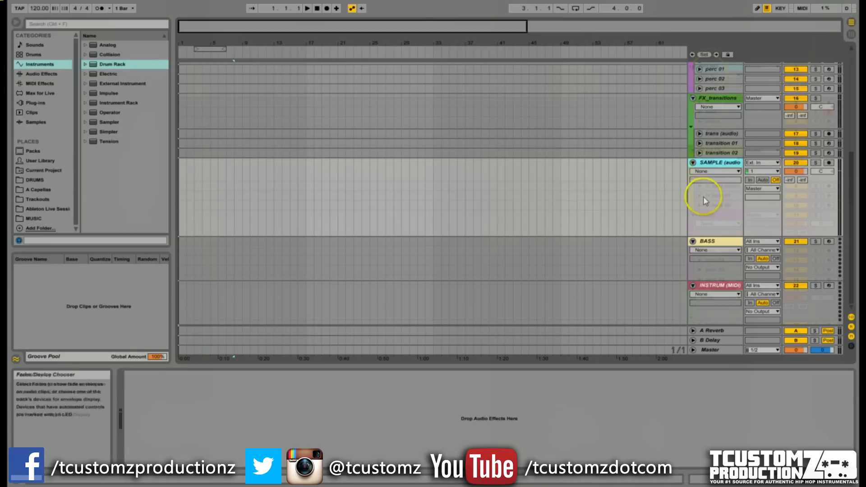
Select the kick, snare and drums (audio) tracks in the DRUMS group and unfold the drums (audio) track.
scroll(705, 194, "up", 5)
left_click(723, 113)
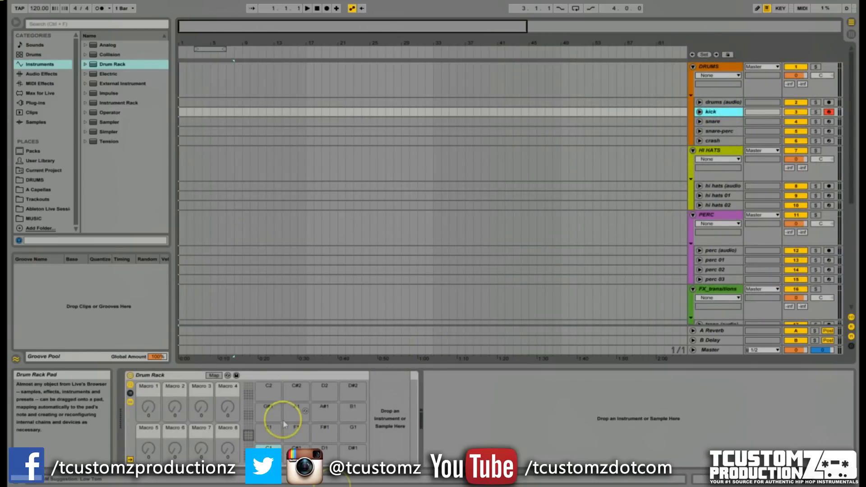
left_click(713, 122)
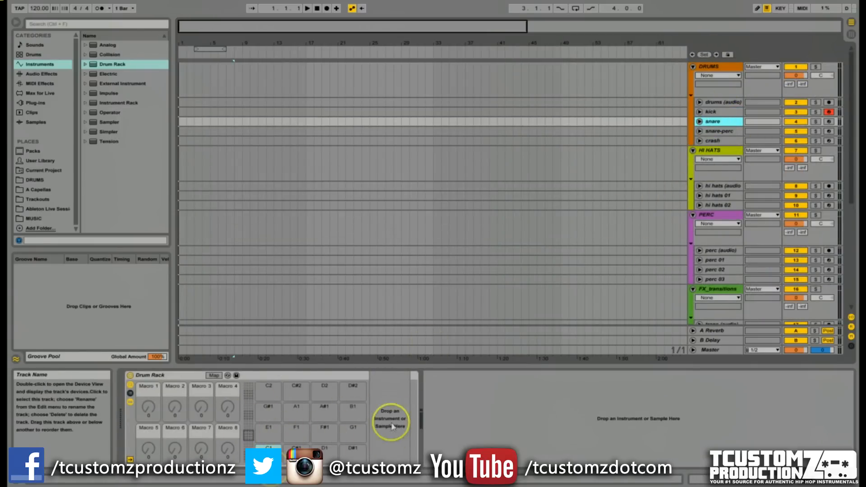
left_click(722, 102)
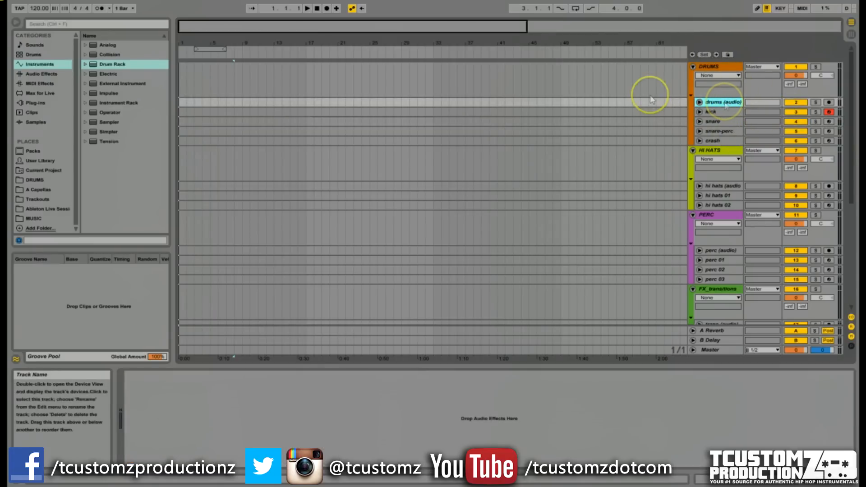
left_click(700, 102)
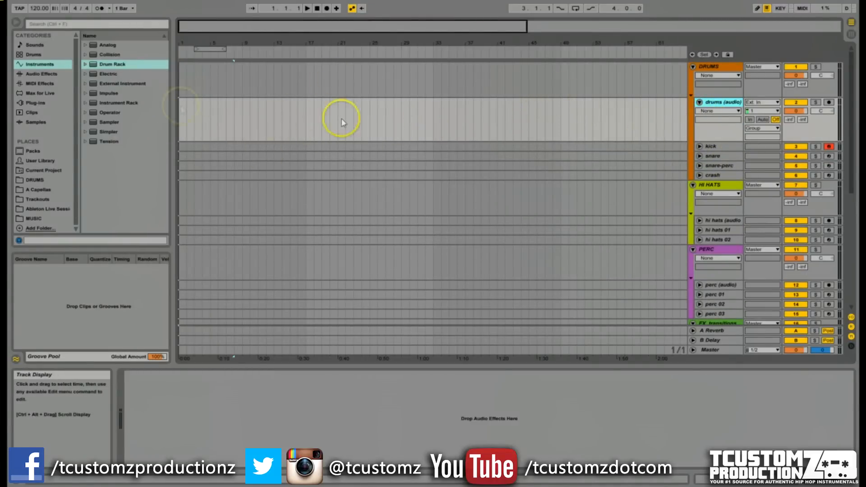
Select the hi hats and FX transition tracks in turn to inspect their devices.
left_click(724, 230)
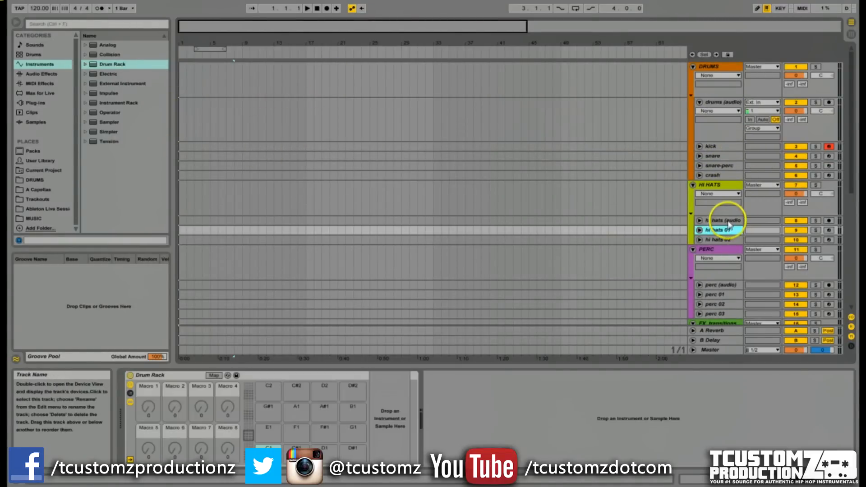
left_click(727, 220)
scroll(713, 269, "down", 3)
left_click(727, 234)
scroll(727, 235, "down", 4)
left_click(726, 239)
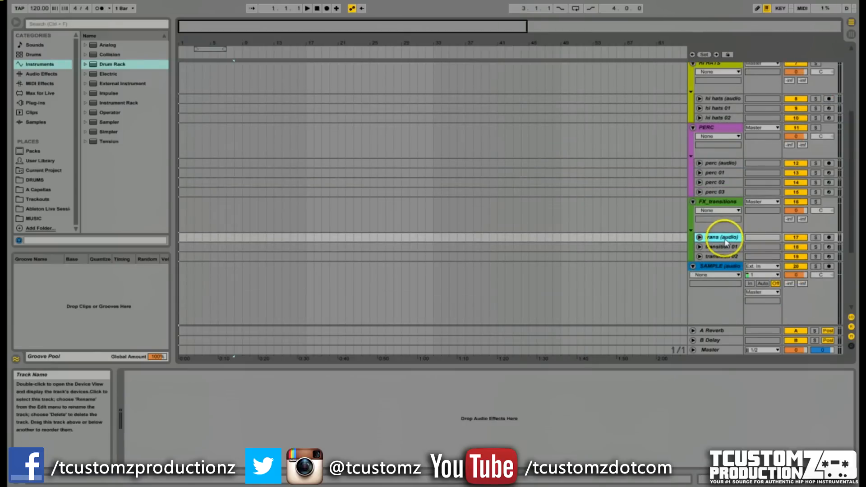